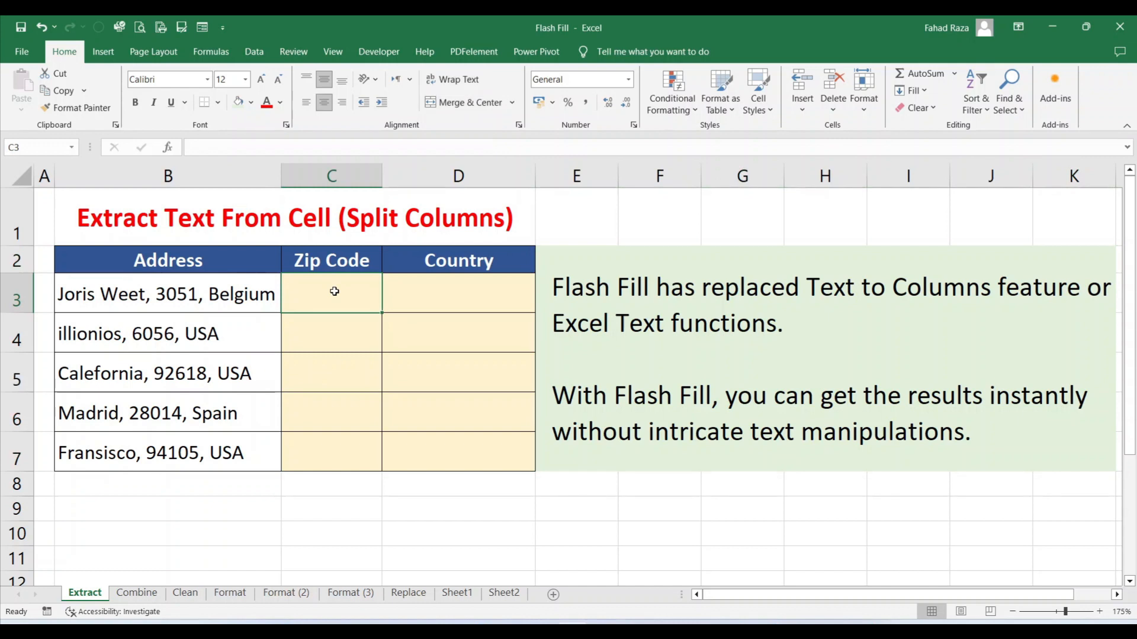
# Enter the zip code 3051 in C3 as the example and Flash Fill the Zip Code column through C7.
pyautogui.click(980, 314)
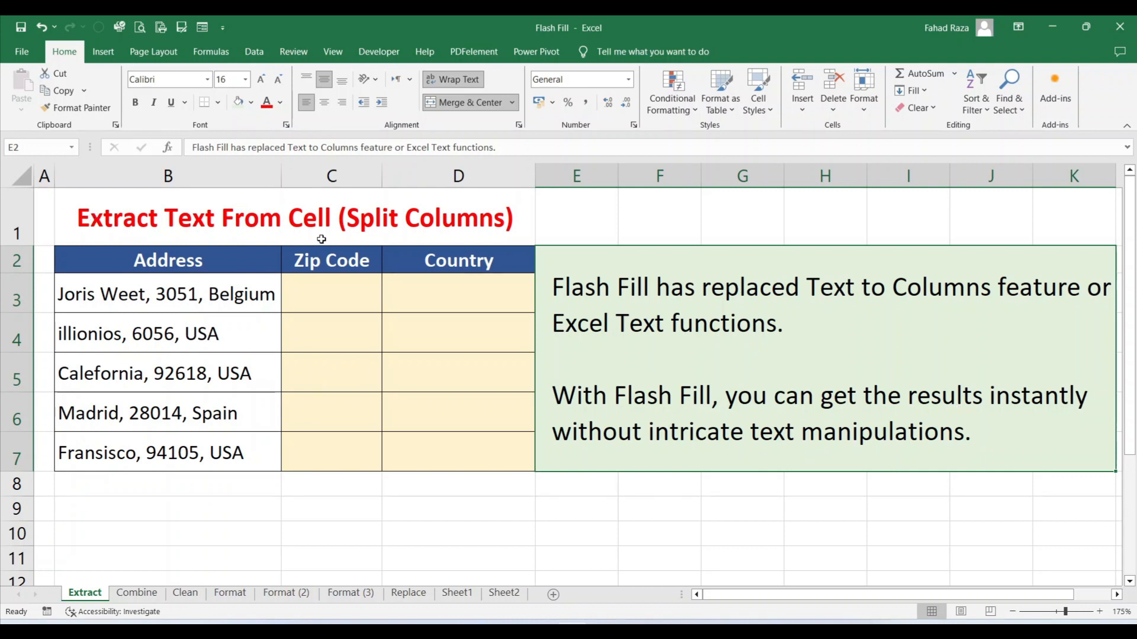
pyautogui.click(335, 292)
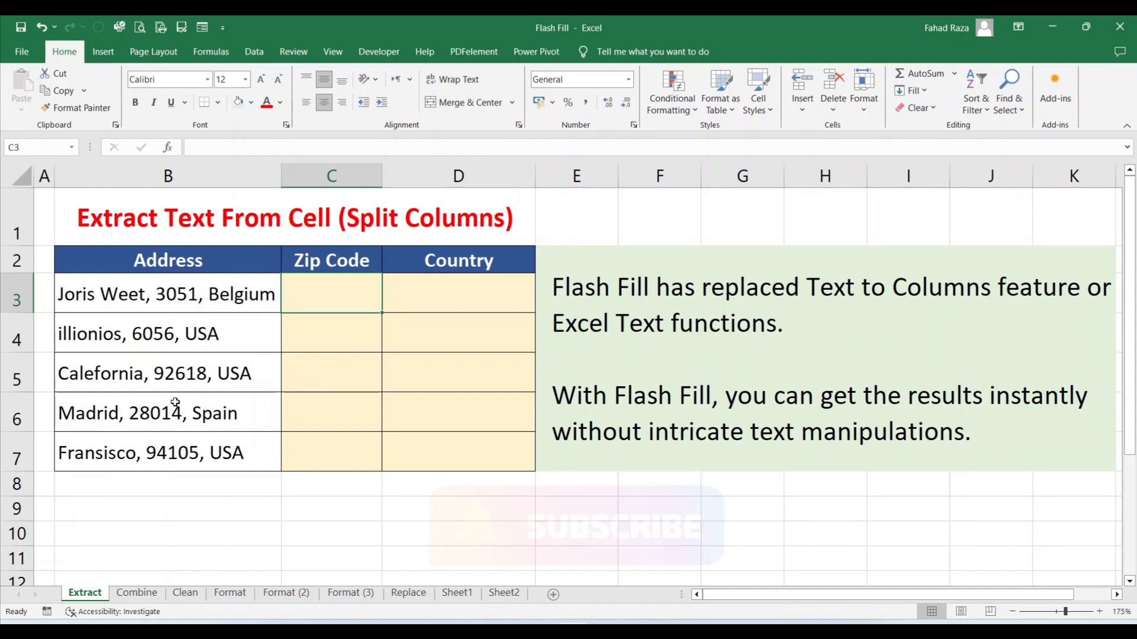
pyautogui.click(983, 315)
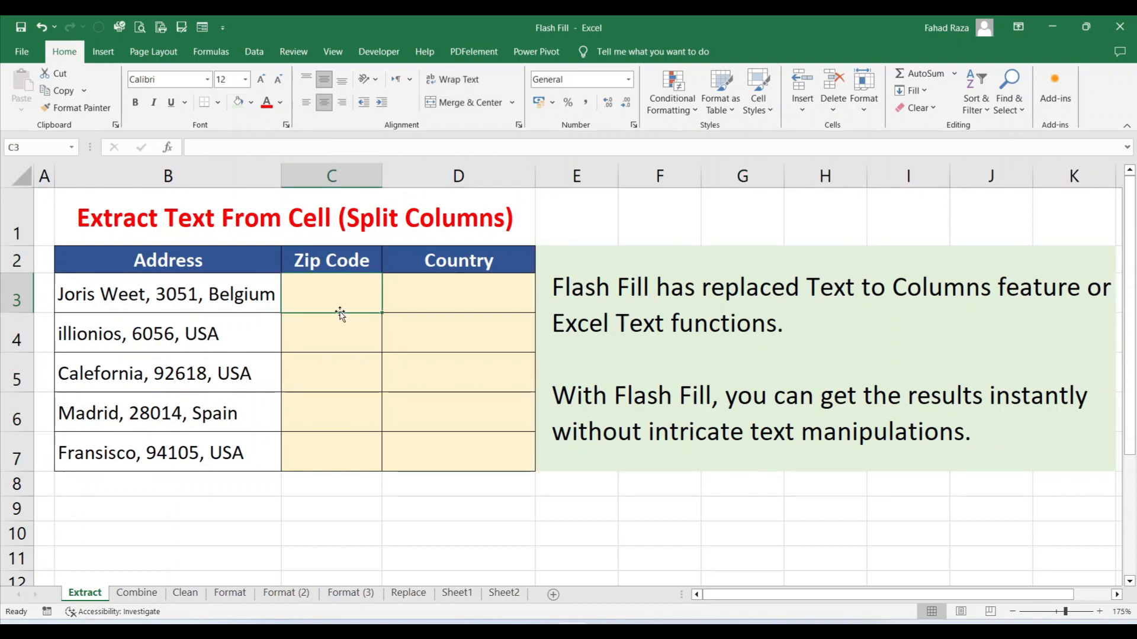
pyautogui.write('3051')
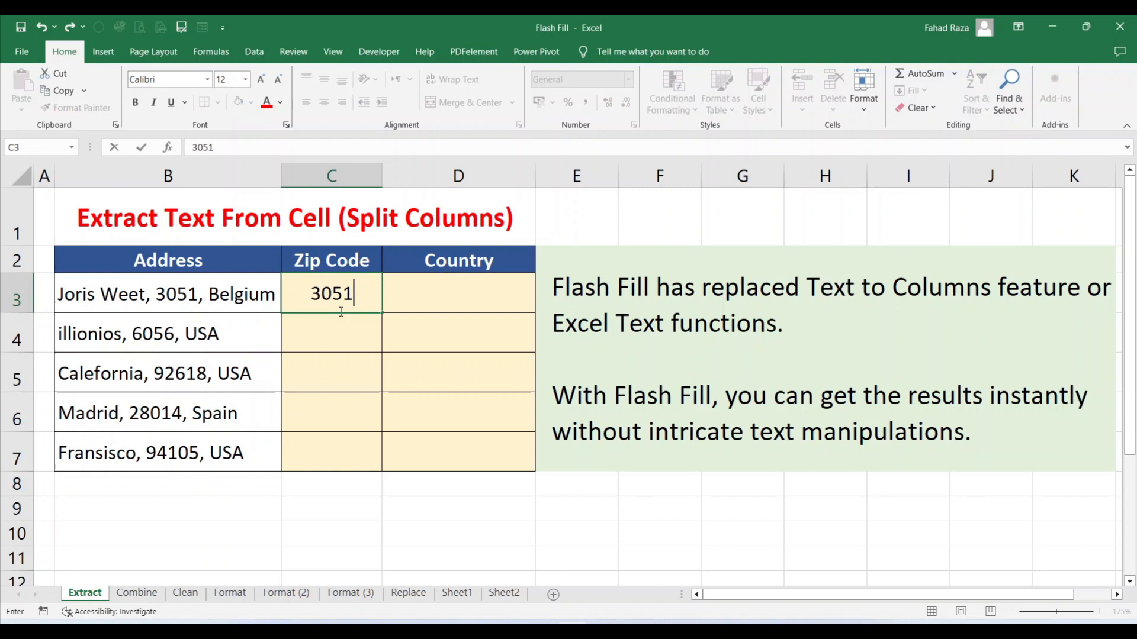
pyautogui.press('Return')
pyautogui.moveTo(345, 296); pyautogui.dragTo(336, 439)
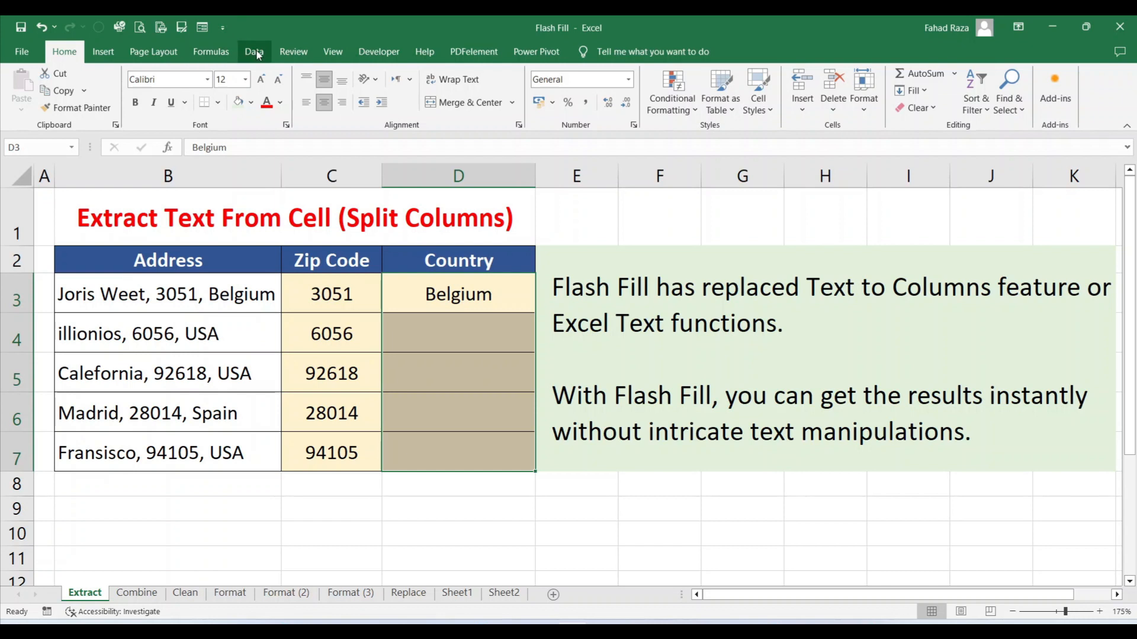
# Flash Fill the Country column D3:D7 from the Belgium example in its first cell.
pyautogui.click(254, 51)
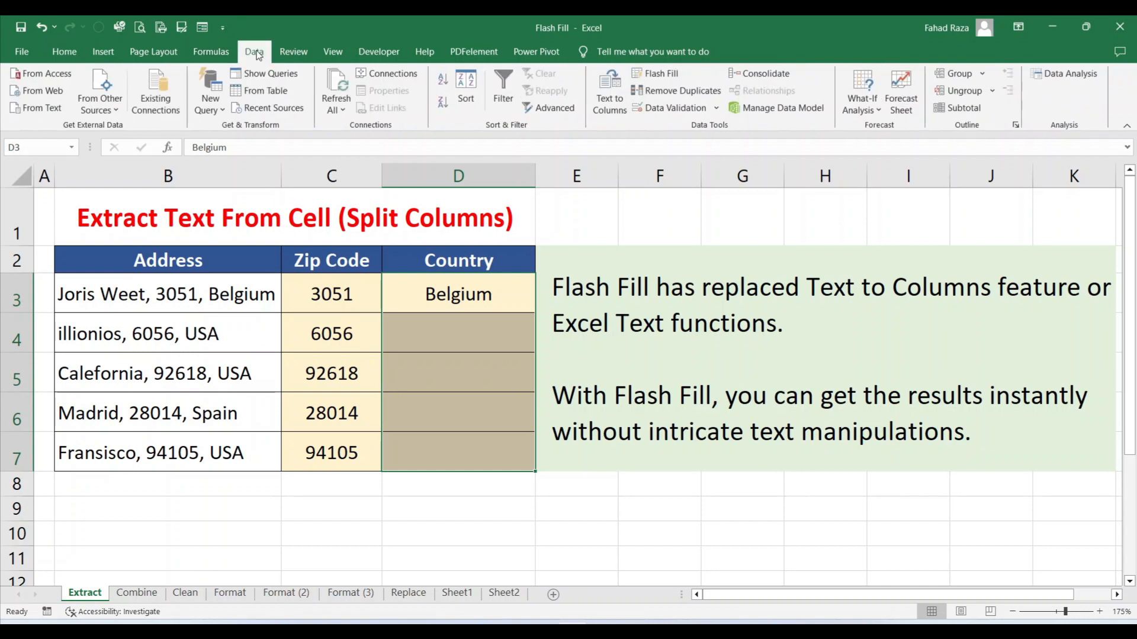
pyautogui.hotkey('ctrl', 'e')
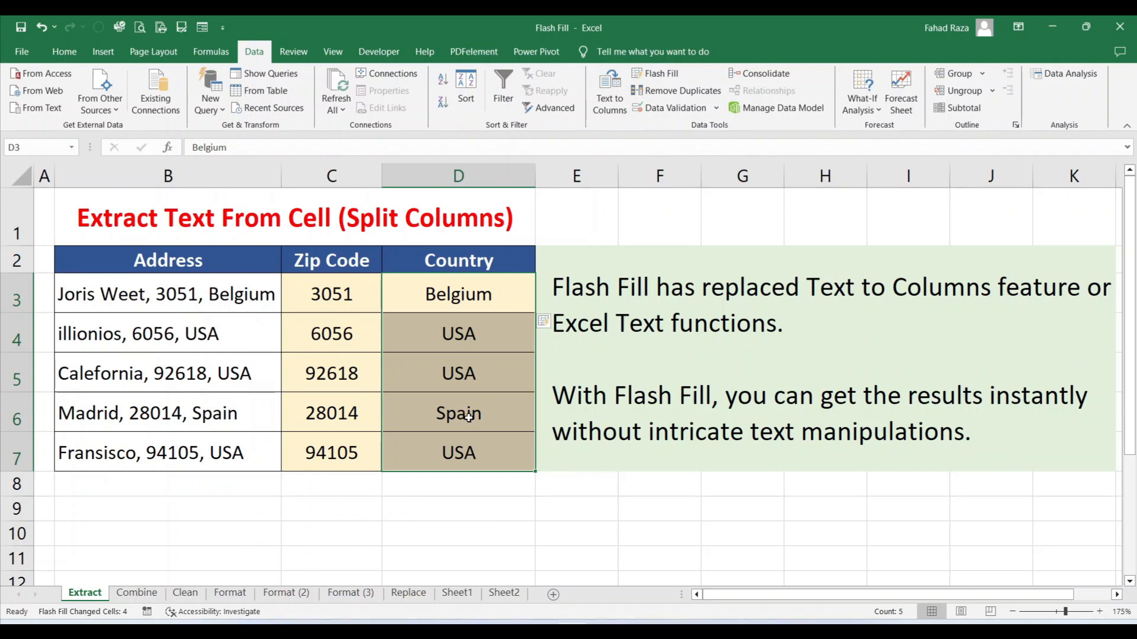
# On the Combine sheet, enter the first row's city, zip code and country in E3, separated by commas and spaces, and Flash Fill through E7.
pyautogui.click(138, 594)
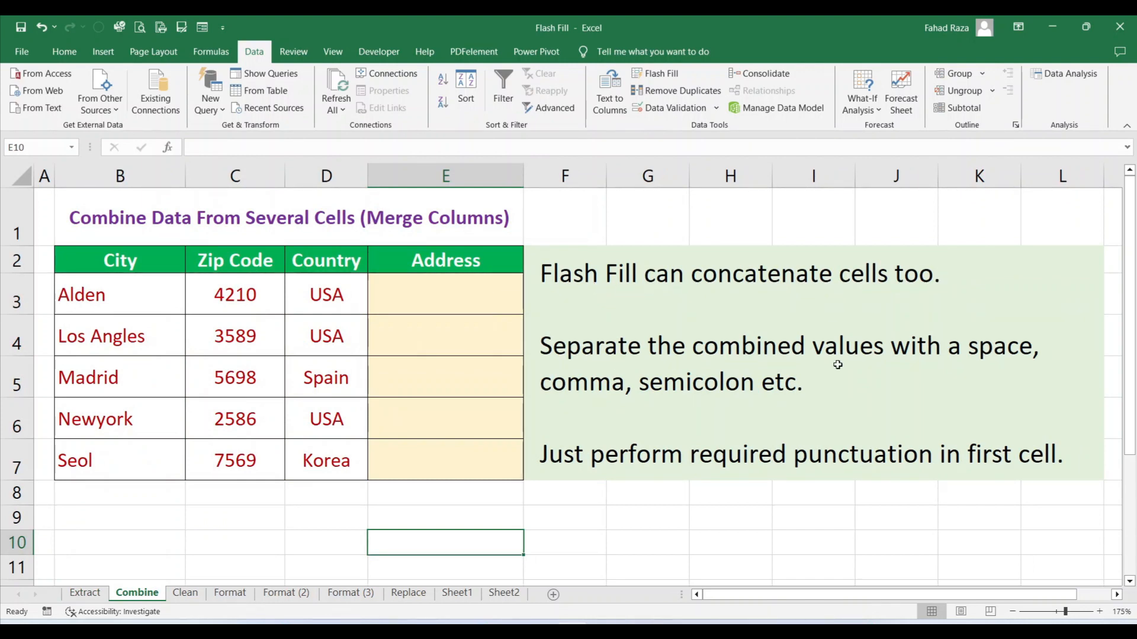
pyautogui.click(406, 298)
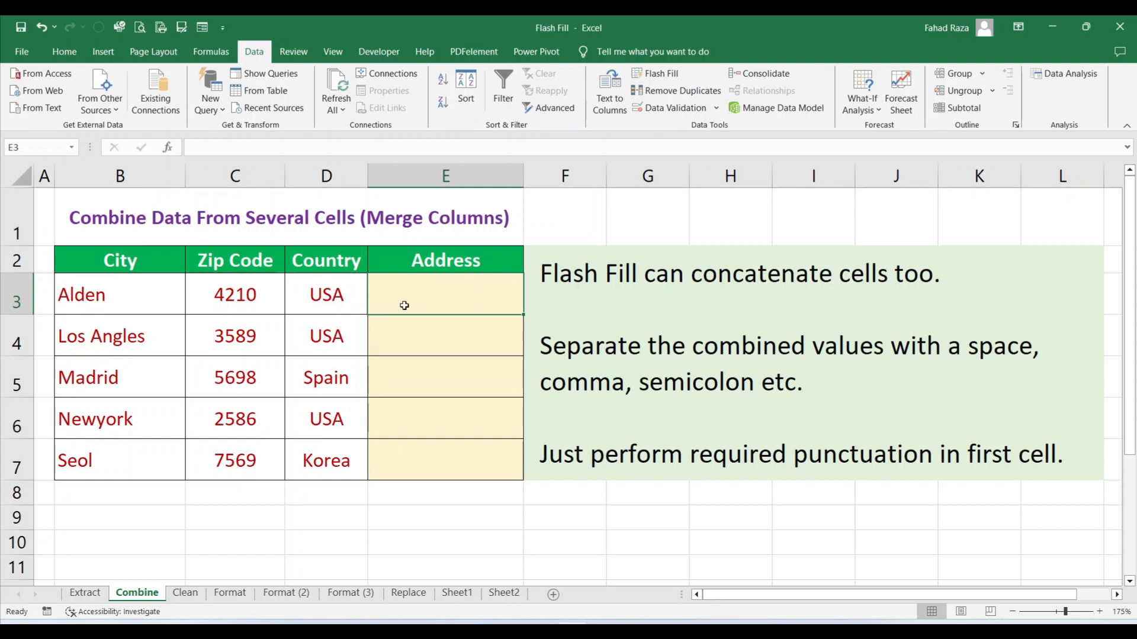
pyautogui.write('Alden, 4210,')
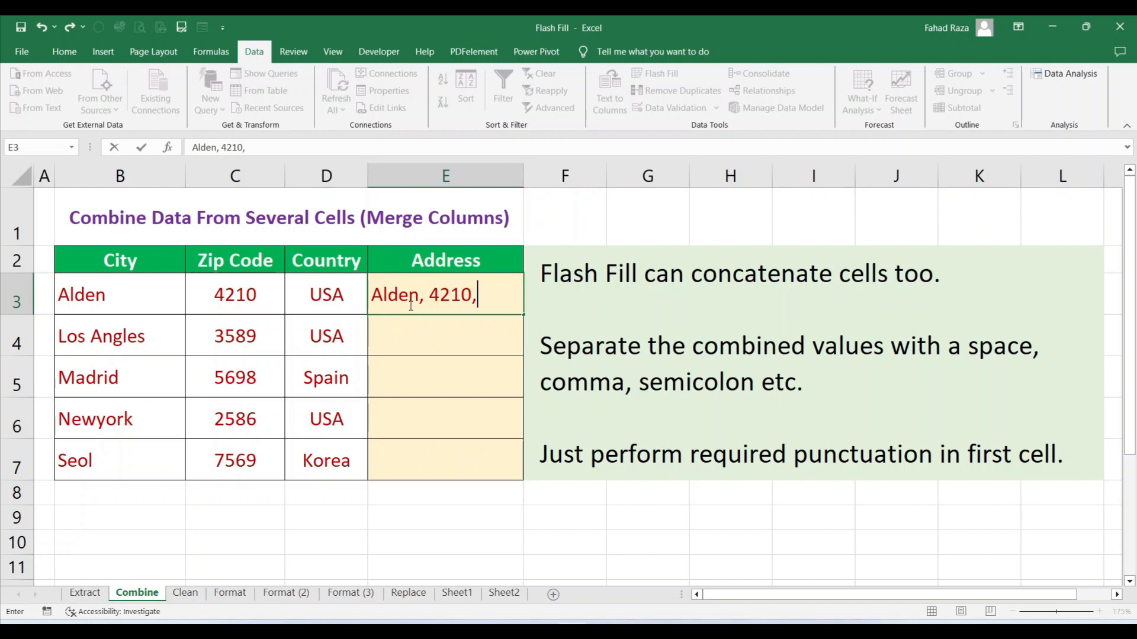
pyautogui.write(' USA')
pyautogui.press('Return')
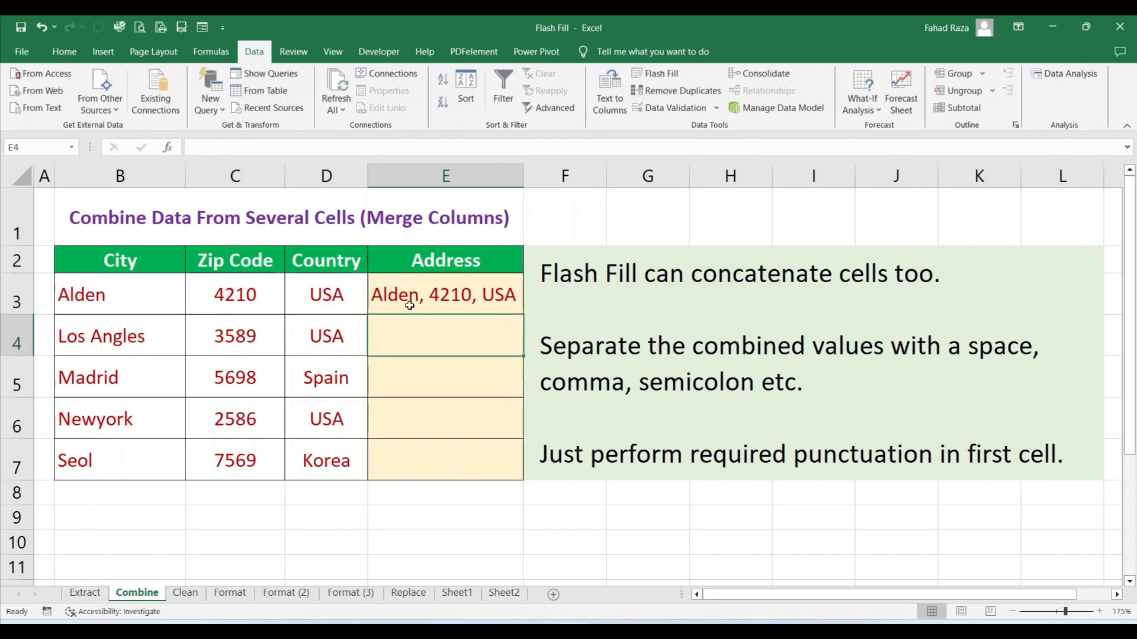
pyautogui.moveTo(413, 300); pyautogui.dragTo(420, 450)
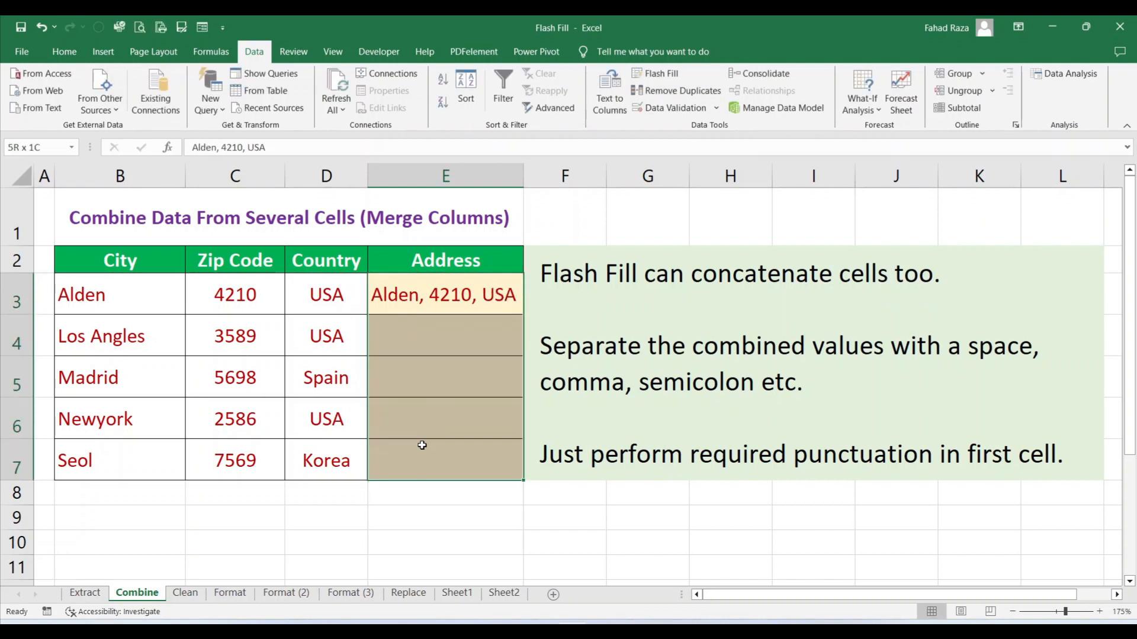
pyautogui.click(663, 77)
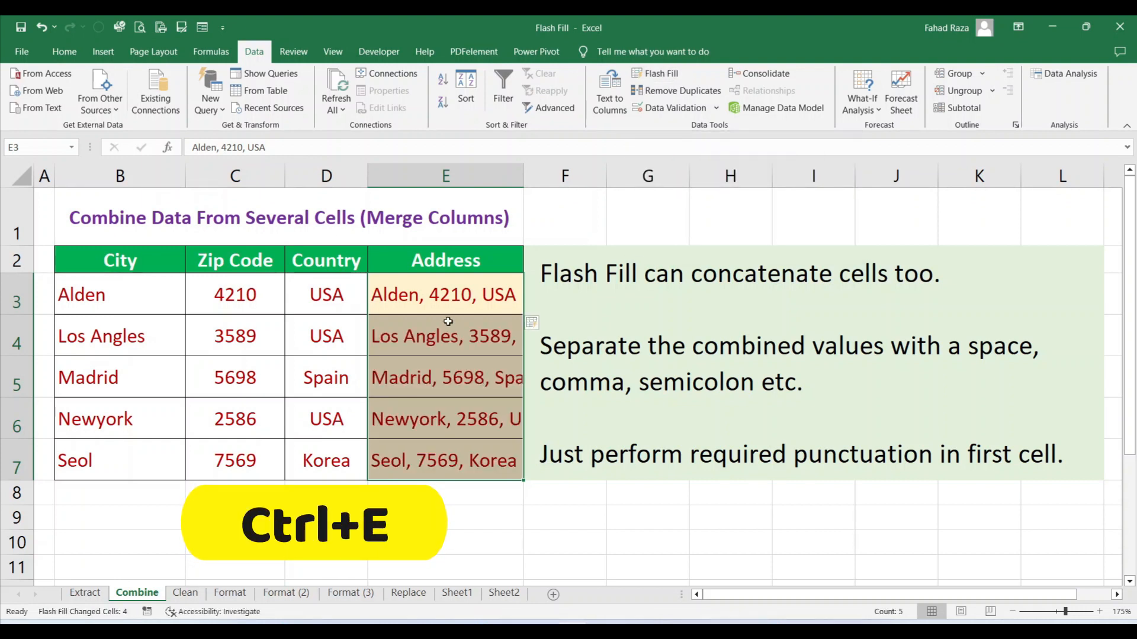
# Widen the Address column E so that it fits its longest combined entry.
pyautogui.moveTo(524, 183); pyautogui.dragTo(540, 178)
pyautogui.doubleClick(540, 176)
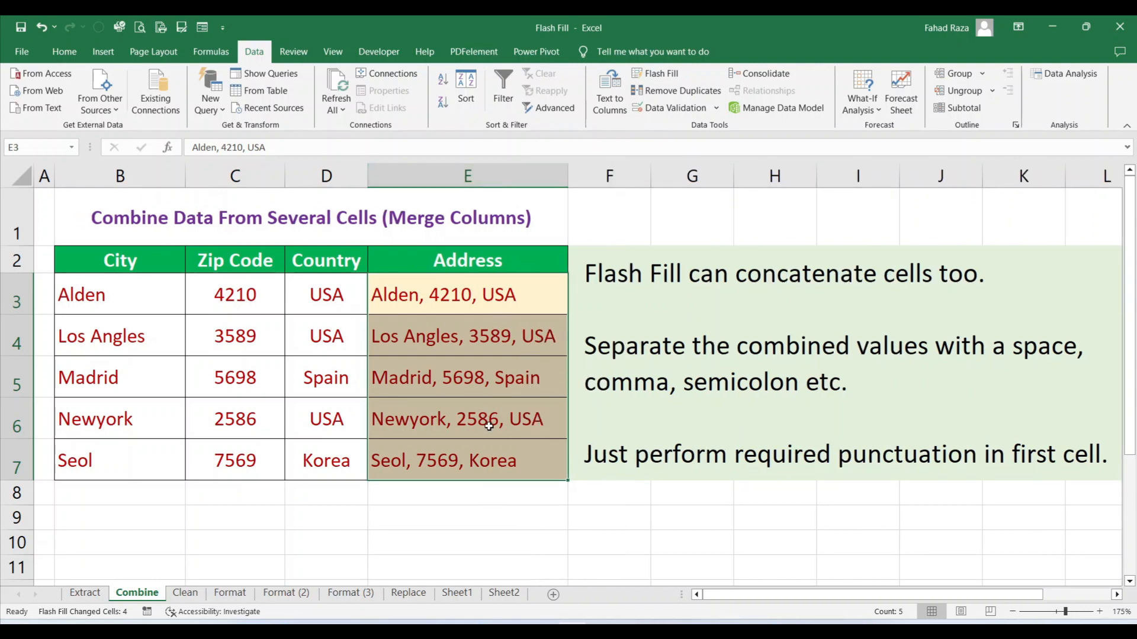
pyautogui.click(489, 456)
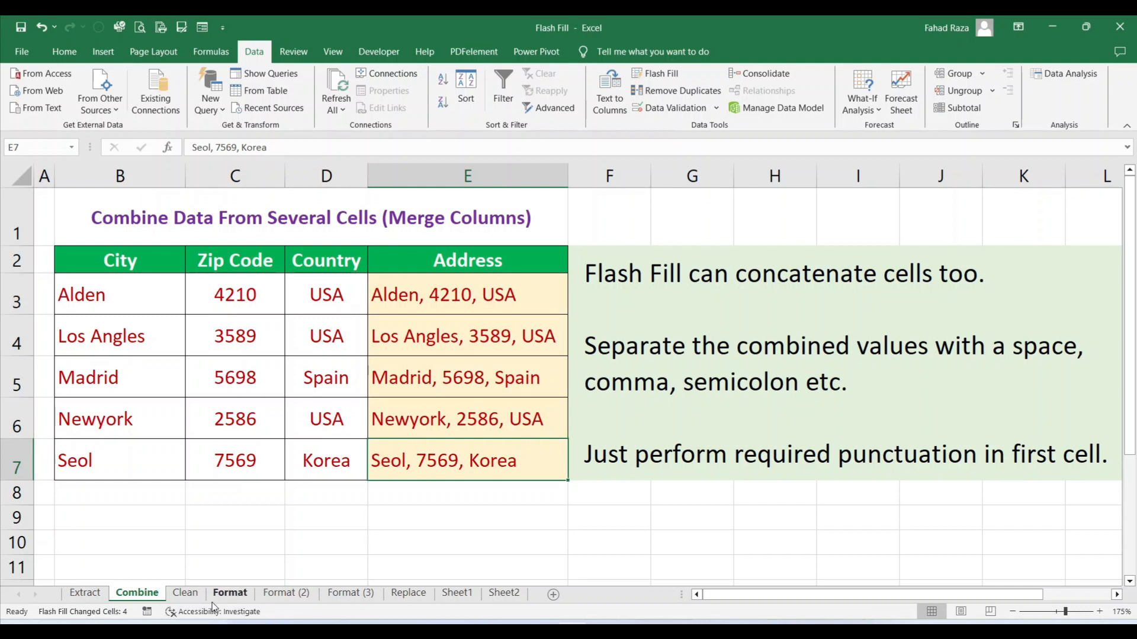
# On the Clean sheet, enter the first source entry without leading spaces in D3 and Flash Fill the Cleaned Data column through D7.
pyautogui.click(185, 593)
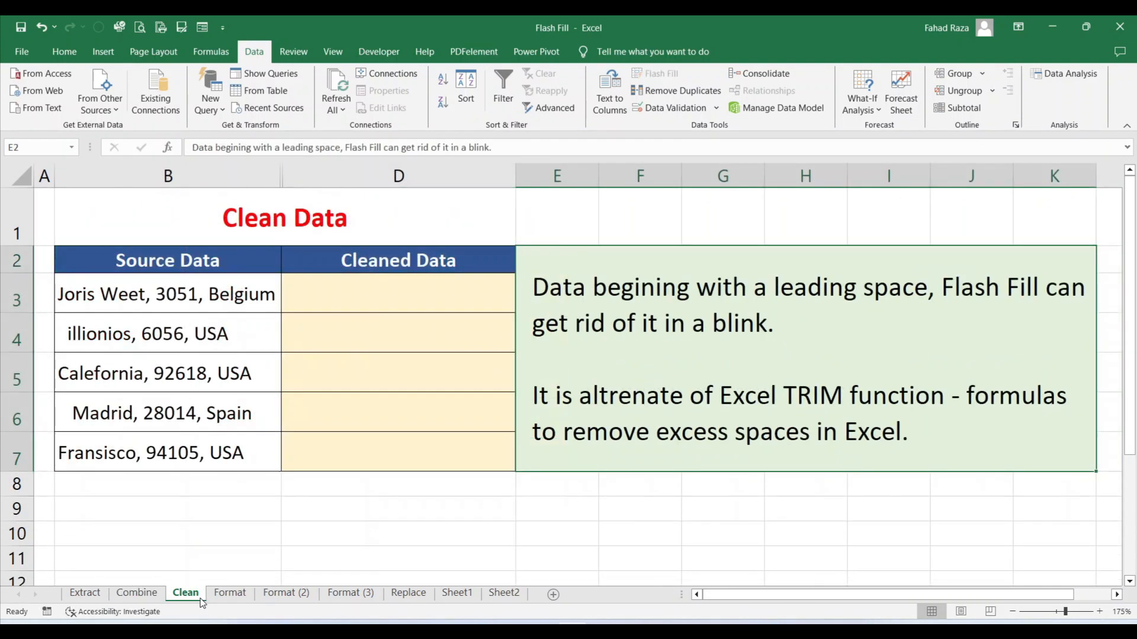
pyautogui.doubleClick(59, 338)
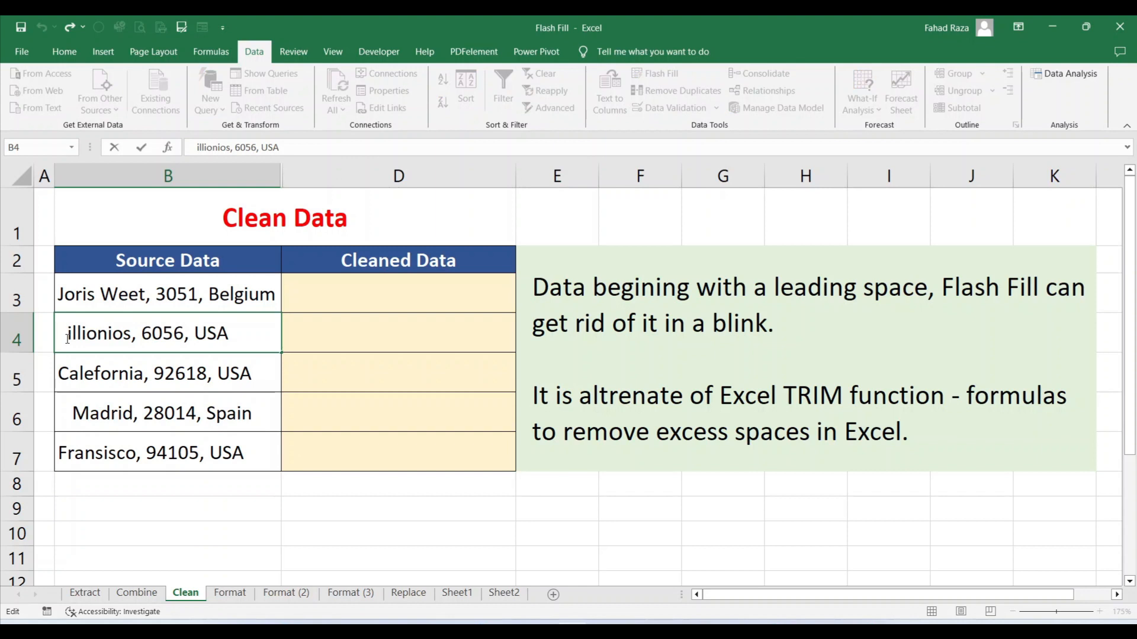
pyautogui.click(335, 334)
pyautogui.click(342, 299)
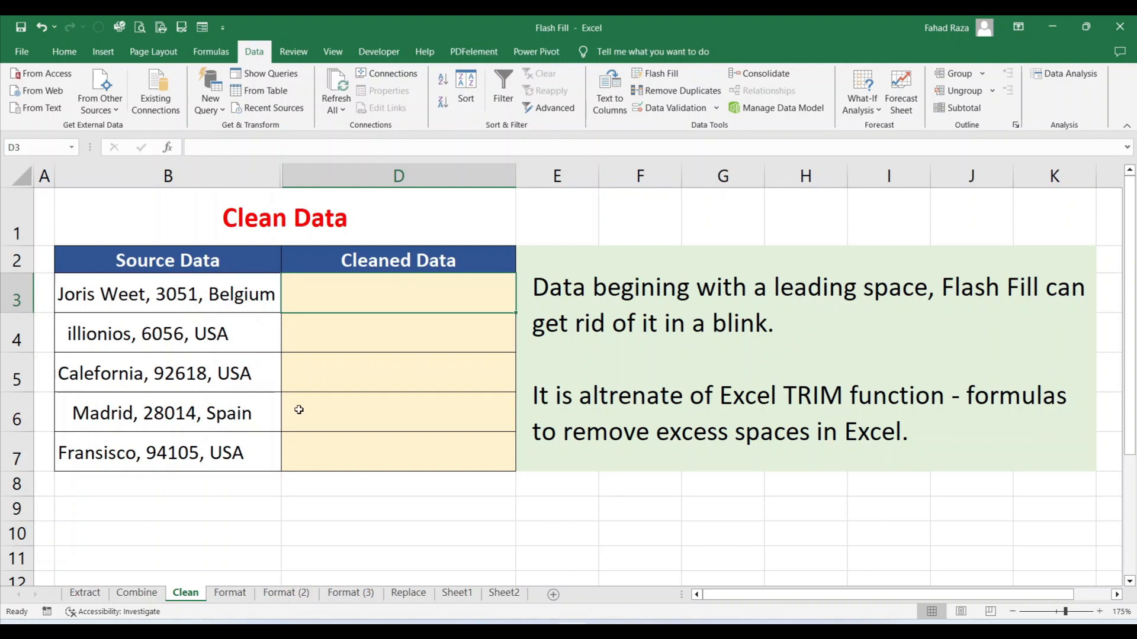
pyautogui.write('Joris We')
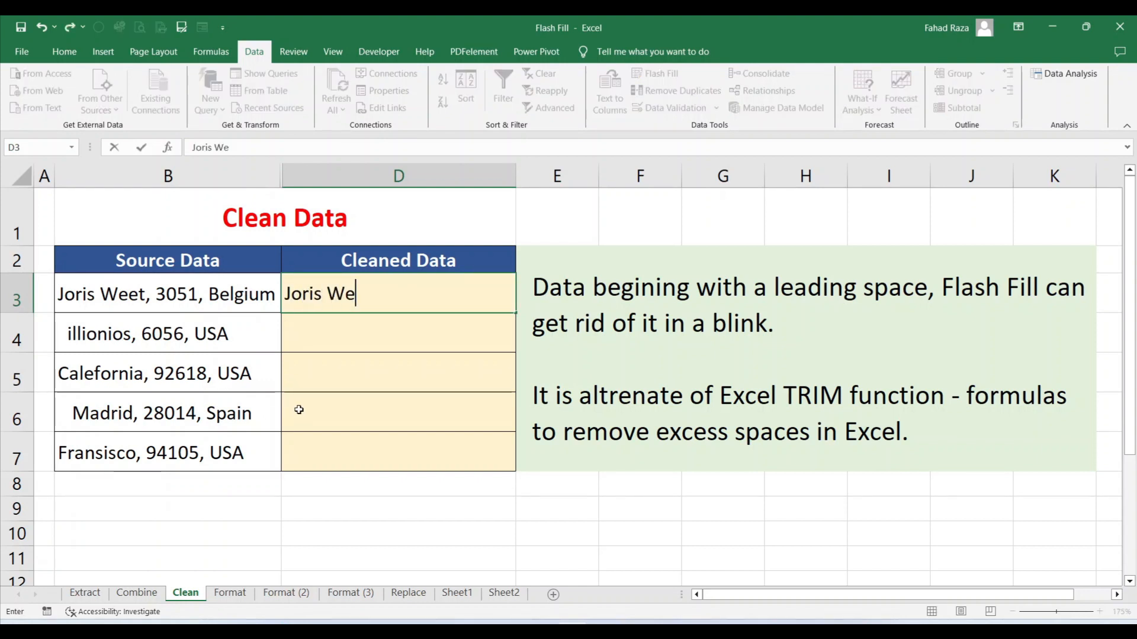
pyautogui.write('et, 3051, Belgium')
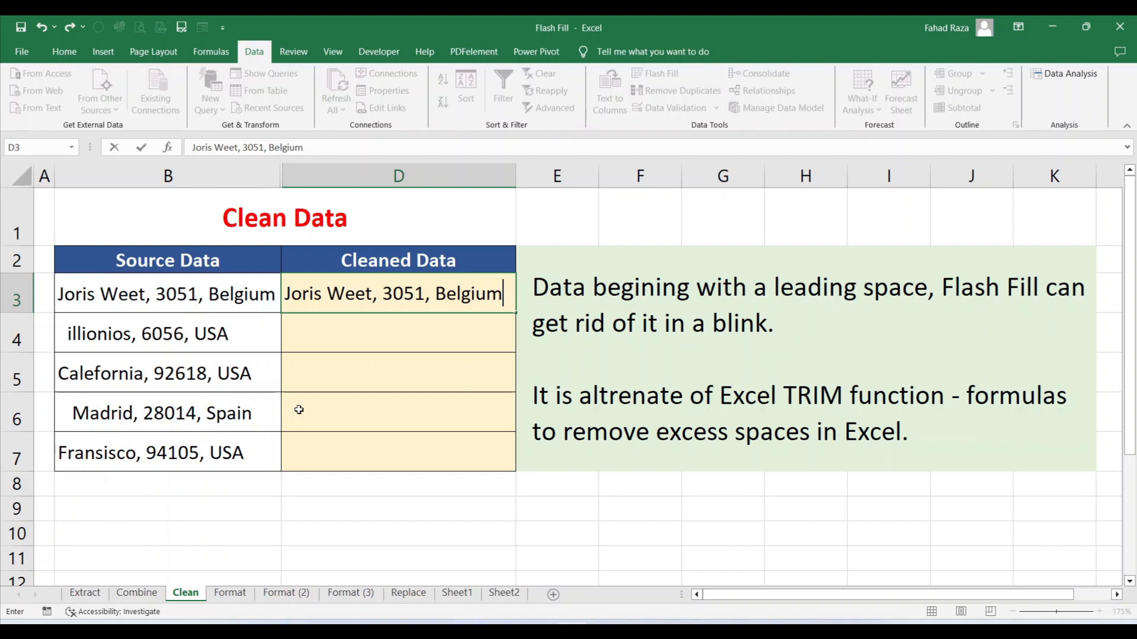
pyautogui.hotkey('ctrl', 'Return')
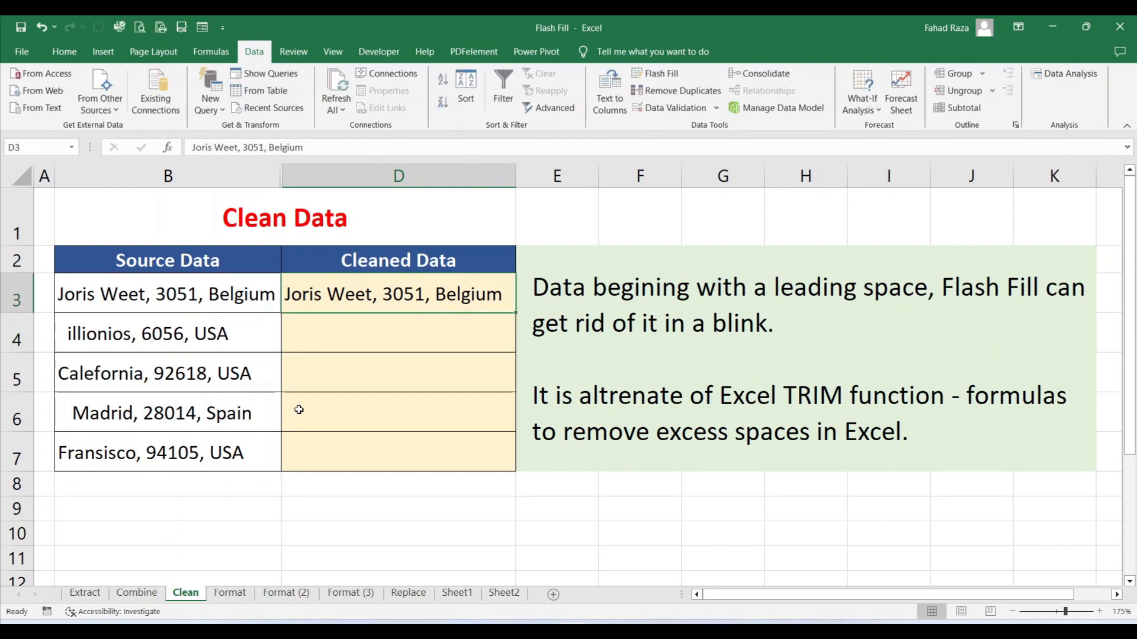
pyautogui.moveTo(378, 300); pyautogui.dragTo(380, 446)
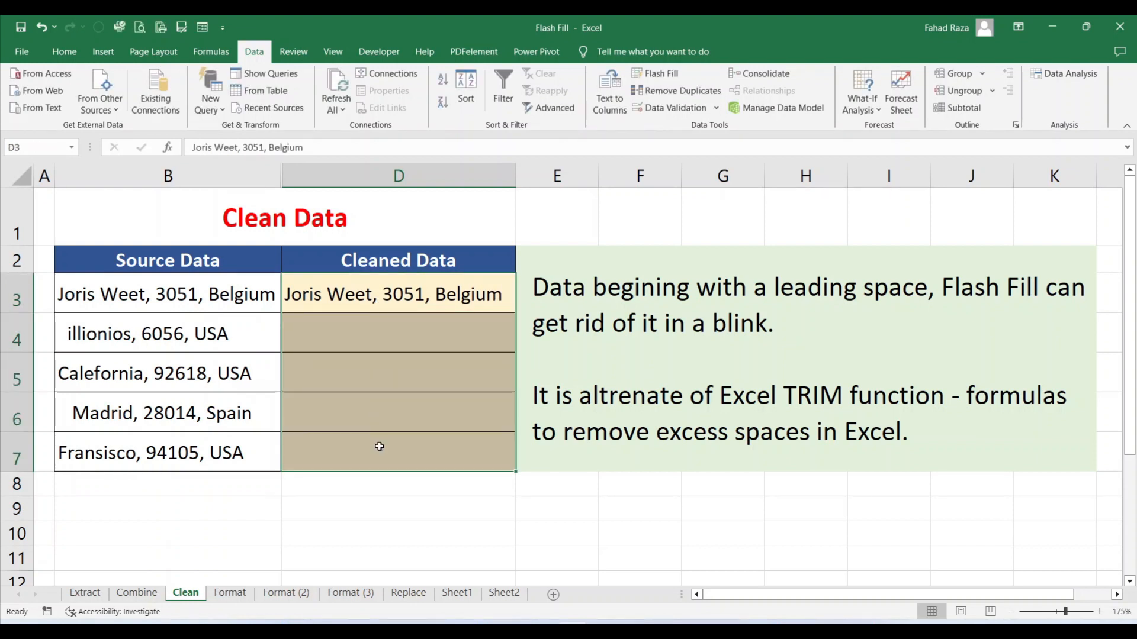
pyautogui.click(659, 77)
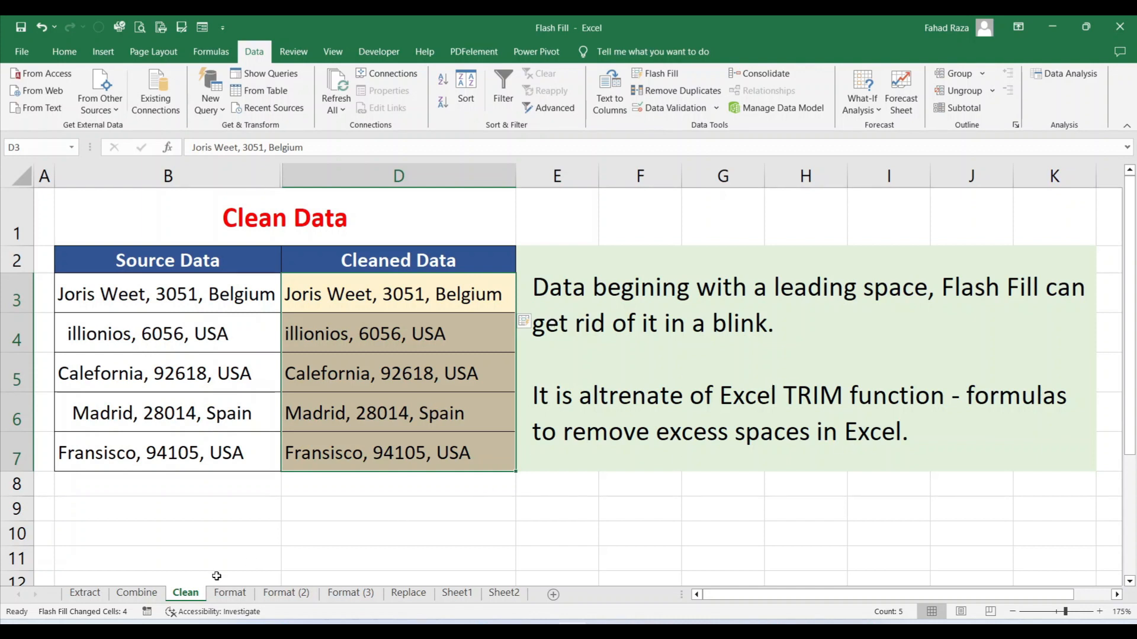
# On the Format sheet, enter the first row's name in C3 with both words capitalized and Flash Fill through C7.
pyautogui.click(230, 593)
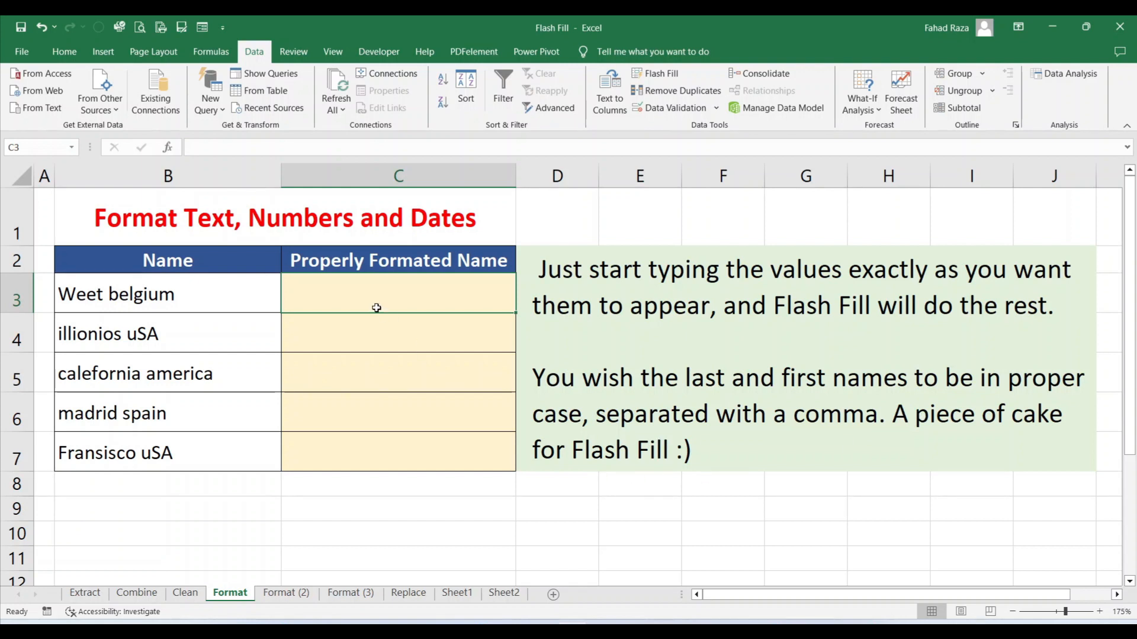
pyautogui.write('Weet Belgium')
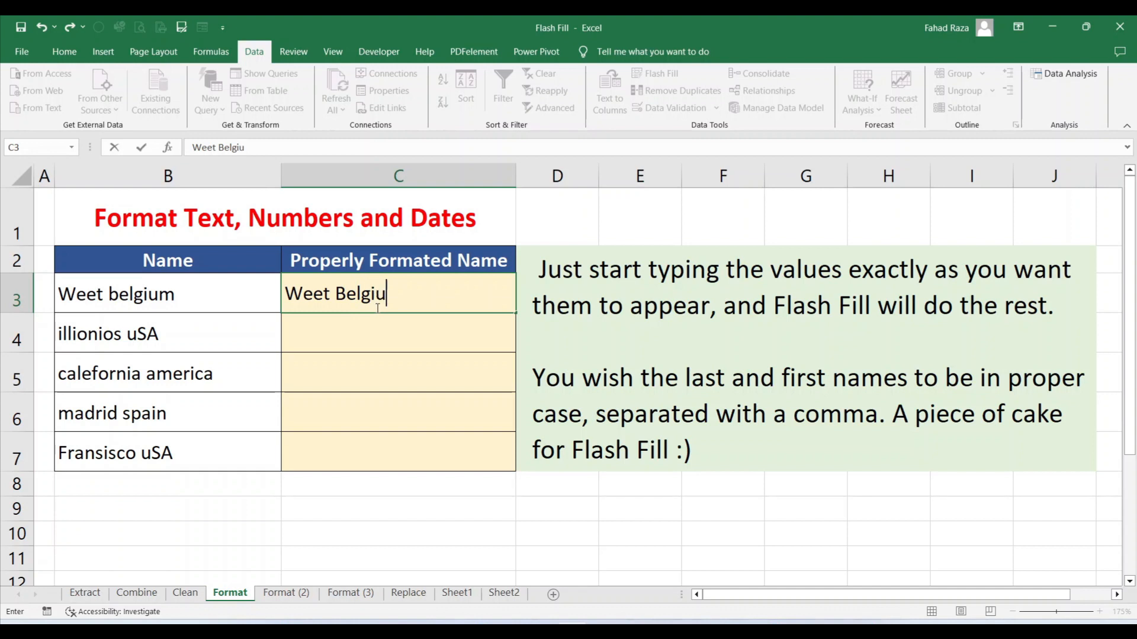
pyautogui.press('Return')
pyautogui.moveTo(375, 292); pyautogui.dragTo(379, 456)
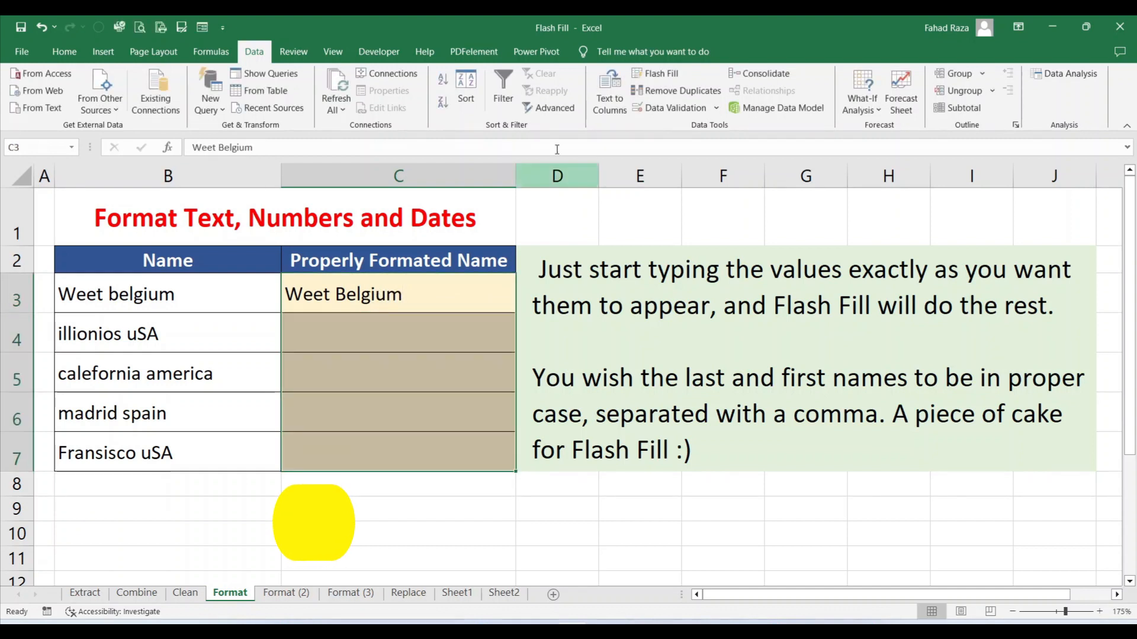
pyautogui.click(665, 77)
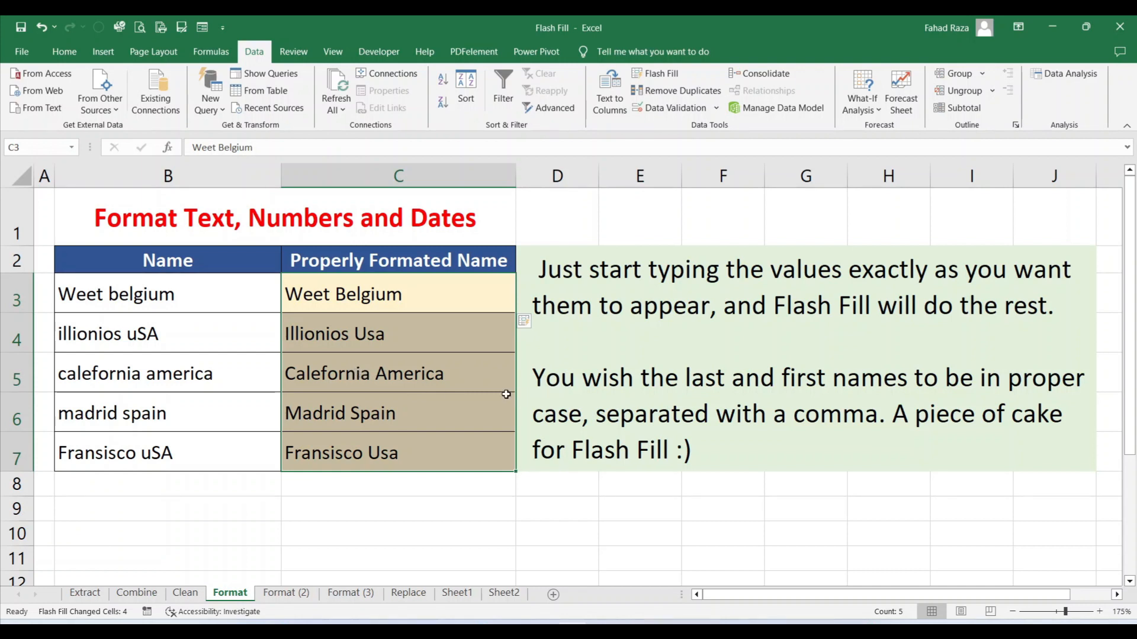
# On the Format (2) sheet, enter the first number in C3 as hyphenated groups of three, three and four digits and Flash Fill through C7.
pyautogui.click(286, 598)
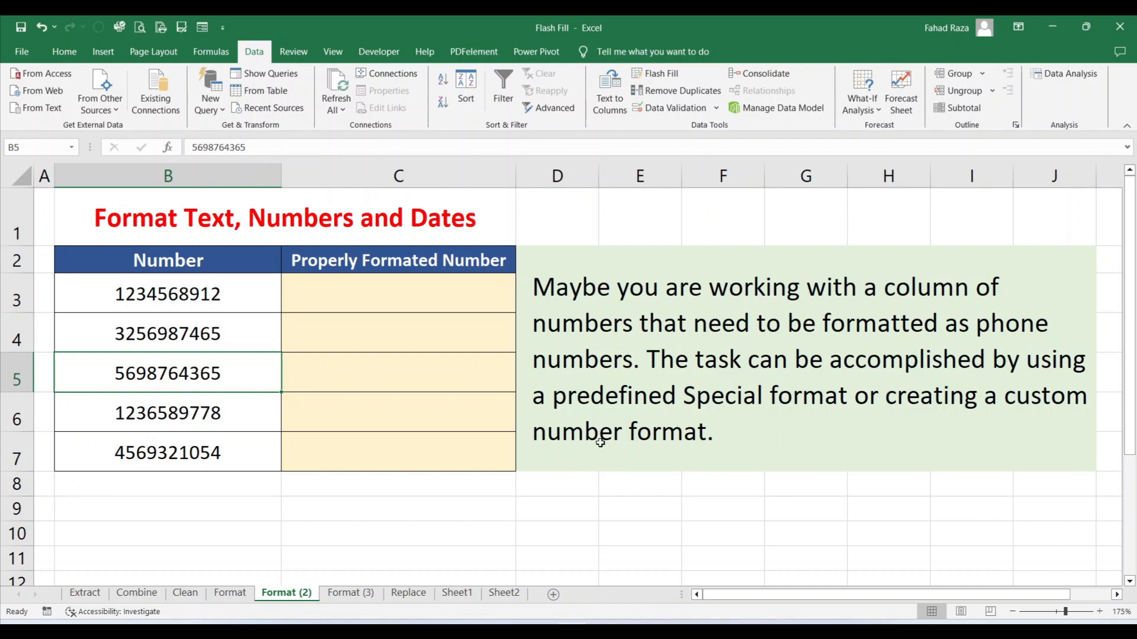
pyautogui.click(376, 299)
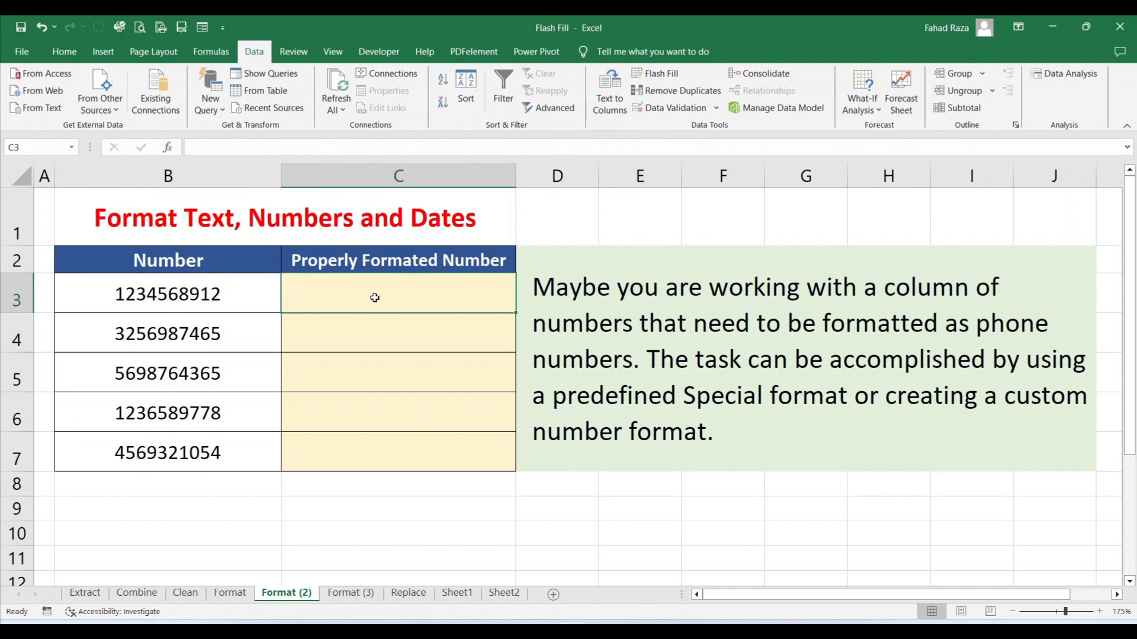
pyautogui.write('13')
pyautogui.press('BackSpace')
pyautogui.write('23-')
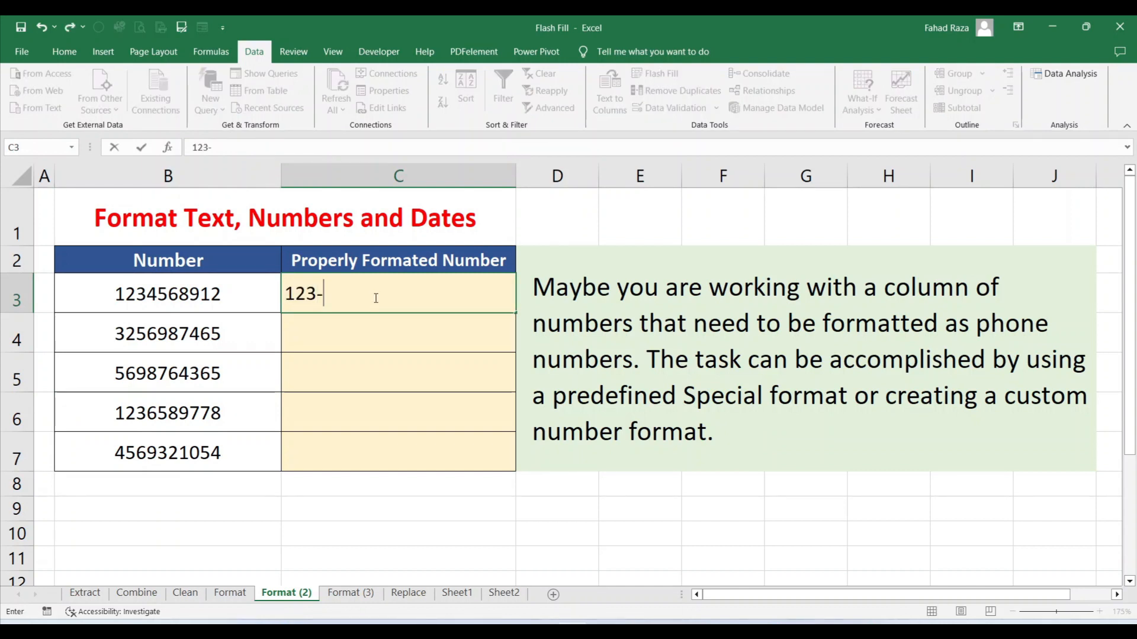
pyautogui.write('456-8912')
pyautogui.moveTo(375, 297); pyautogui.dragTo(369, 453)
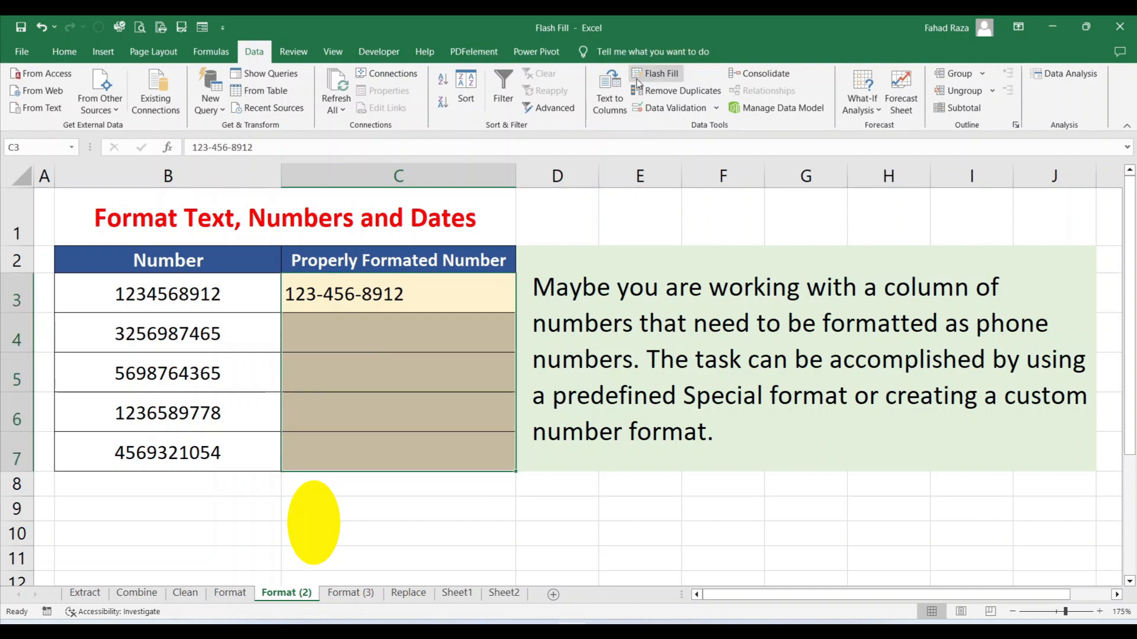
pyautogui.hotkey('ctrl', 'e')
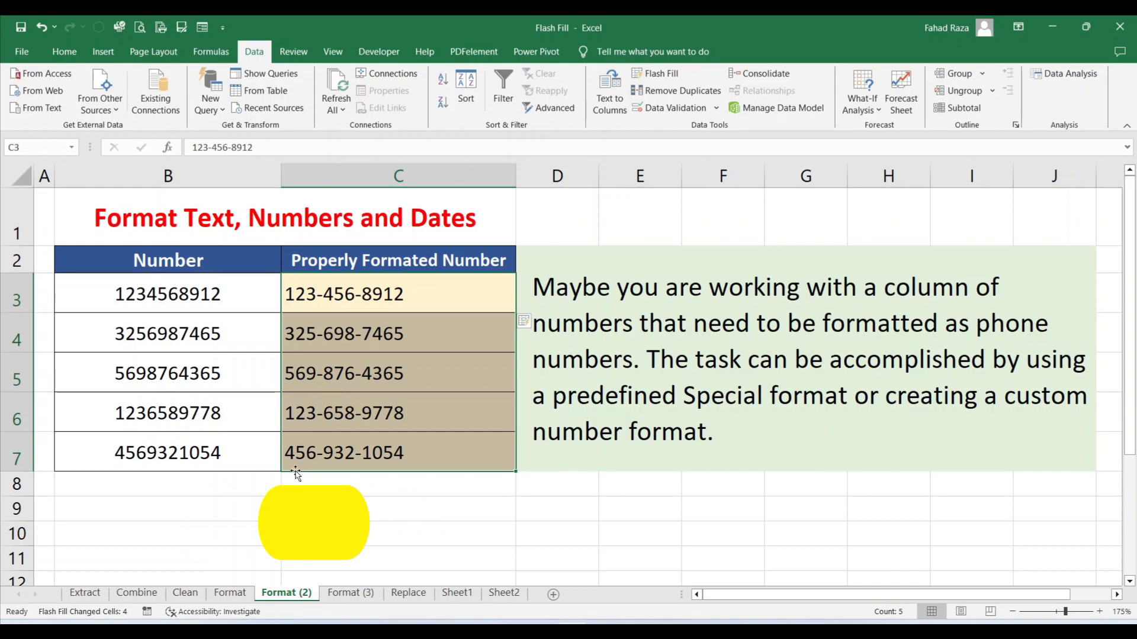
# On the Format (3) sheet, enter the first date in C3 as 02-Oct-2023 and Flash Fill the Properly Formated Date column through C7.
pyautogui.click(354, 593)
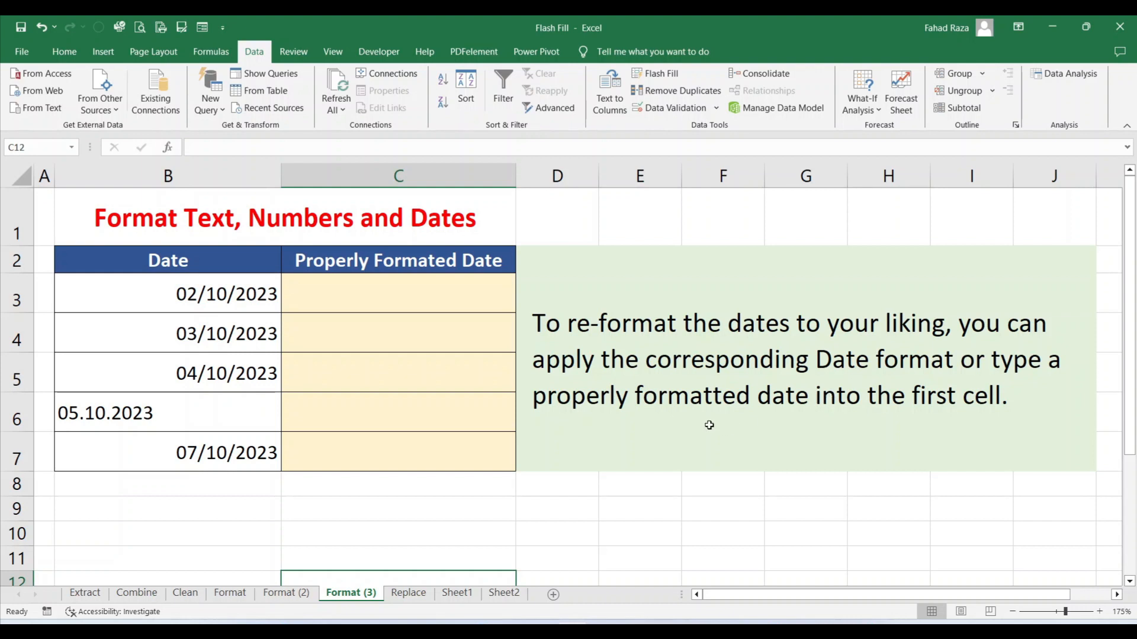
pyautogui.click(333, 294)
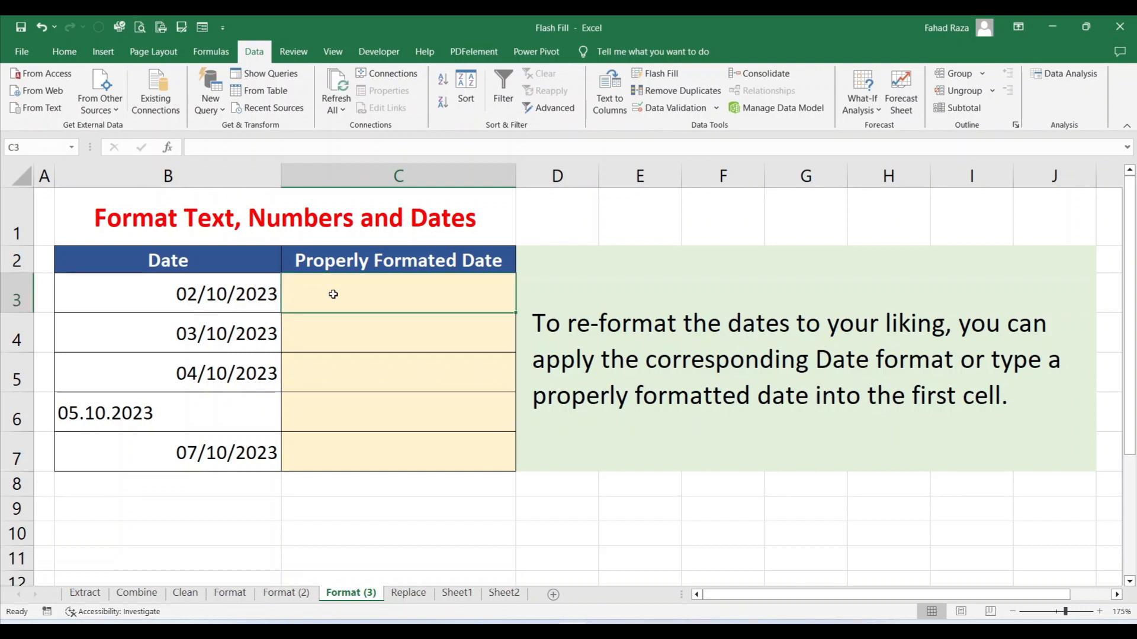
pyautogui.write('02-Oct')
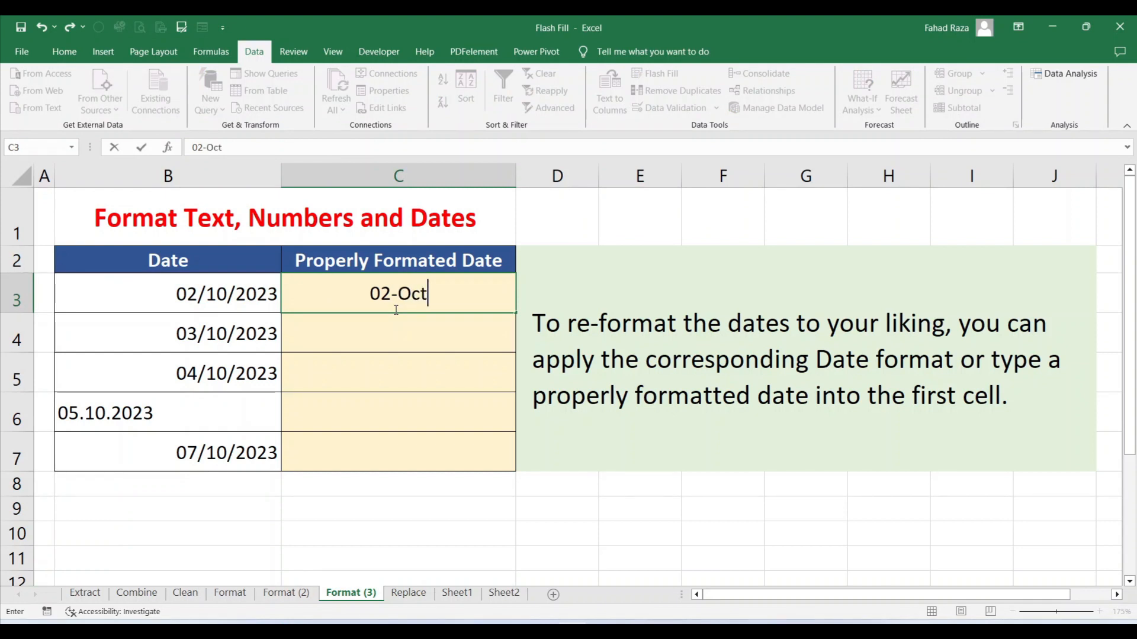
pyautogui.write('-2023')
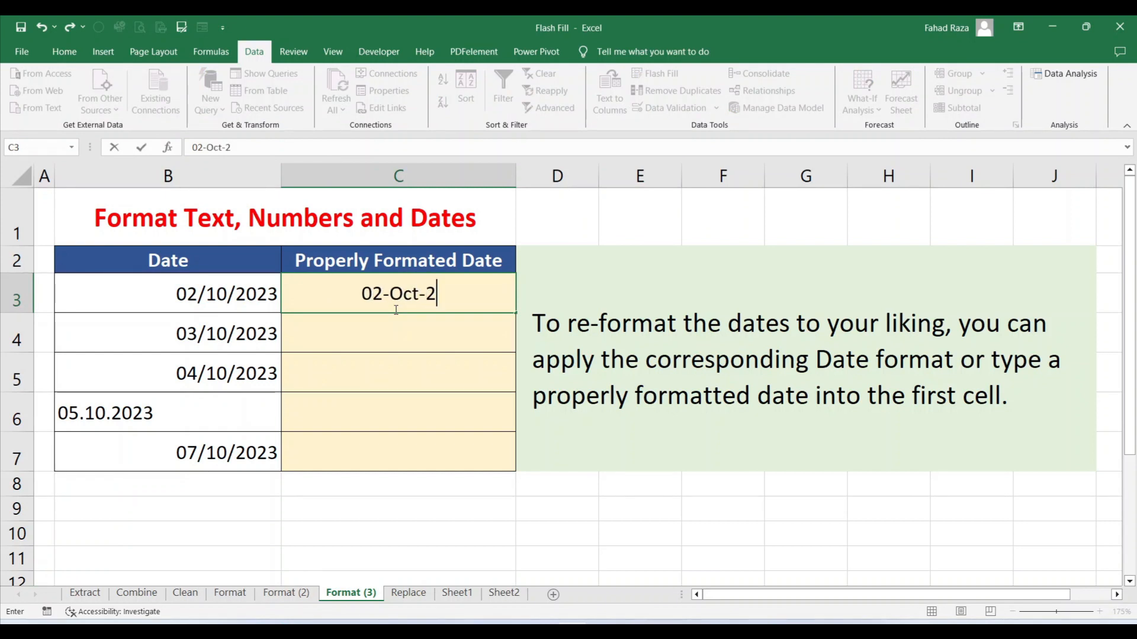
pyautogui.press('Return')
pyautogui.moveTo(404, 296); pyautogui.dragTo(418, 452)
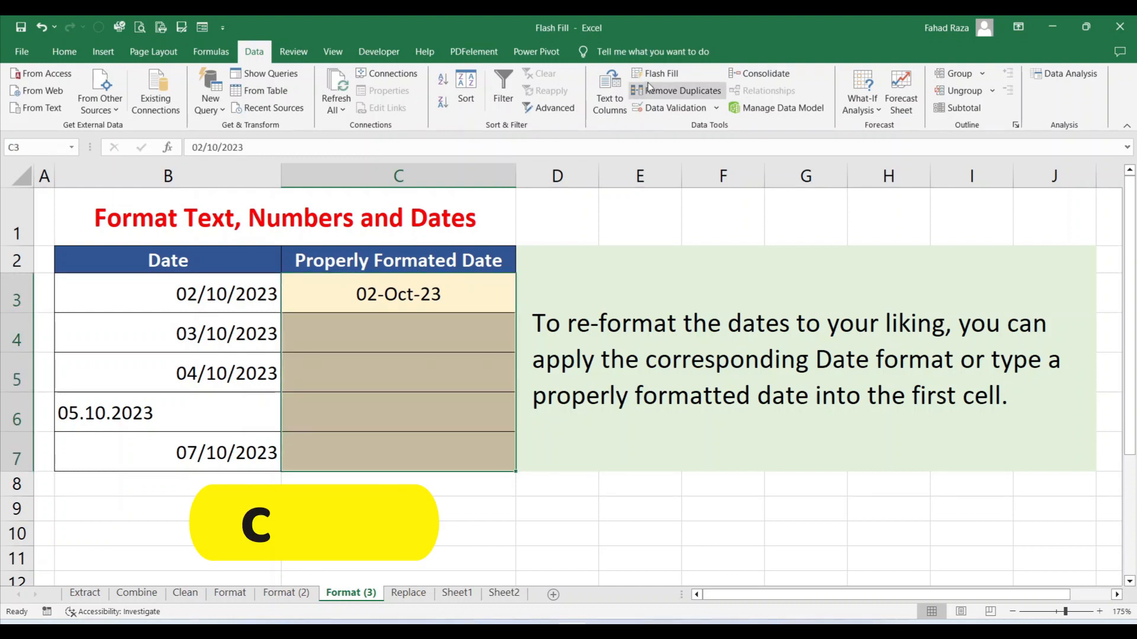
pyautogui.hotkey('ctrl', 'e')
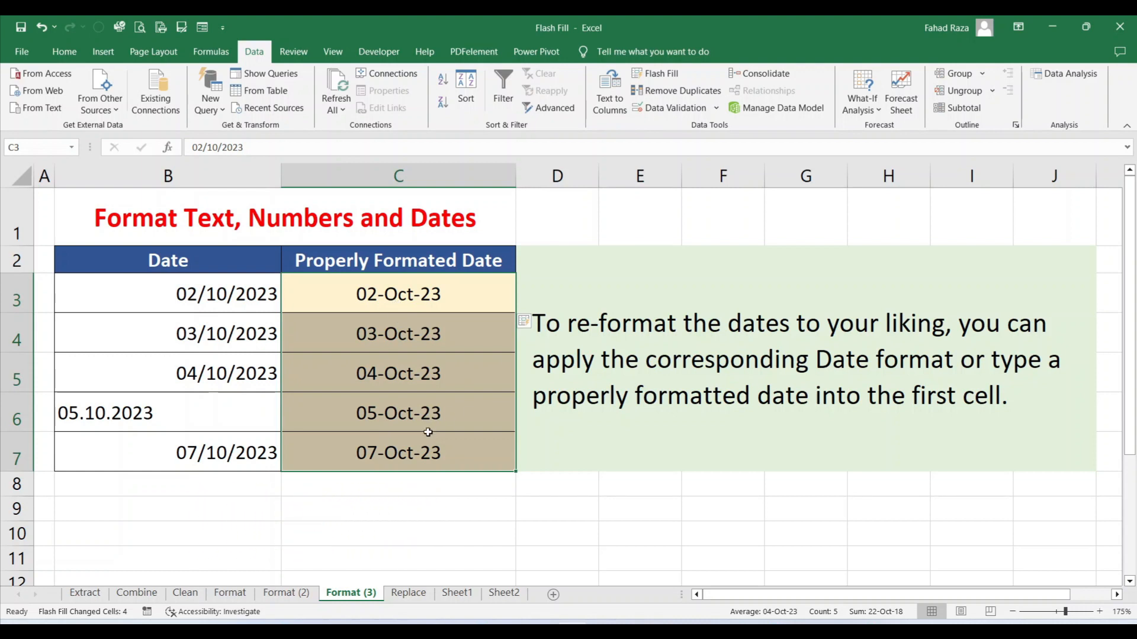
# On the Replace sheet, enter the first SSN in C3 with its last four digits replaced by XXXX and Flash Fill the Censored Data column.
pyautogui.click(407, 592)
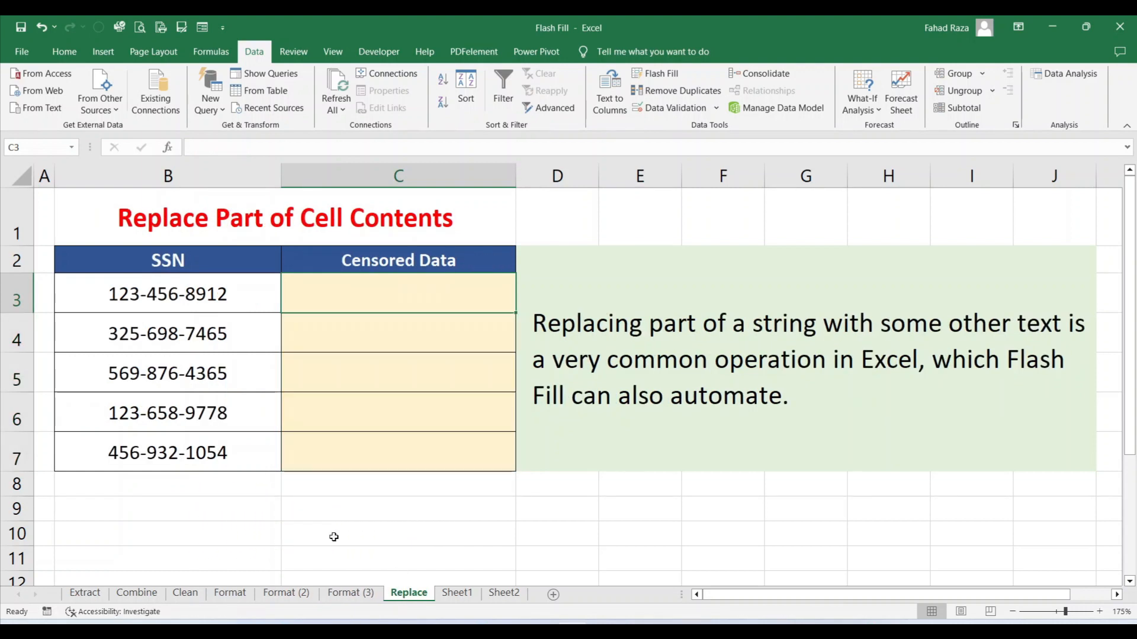
pyautogui.write('123-456')
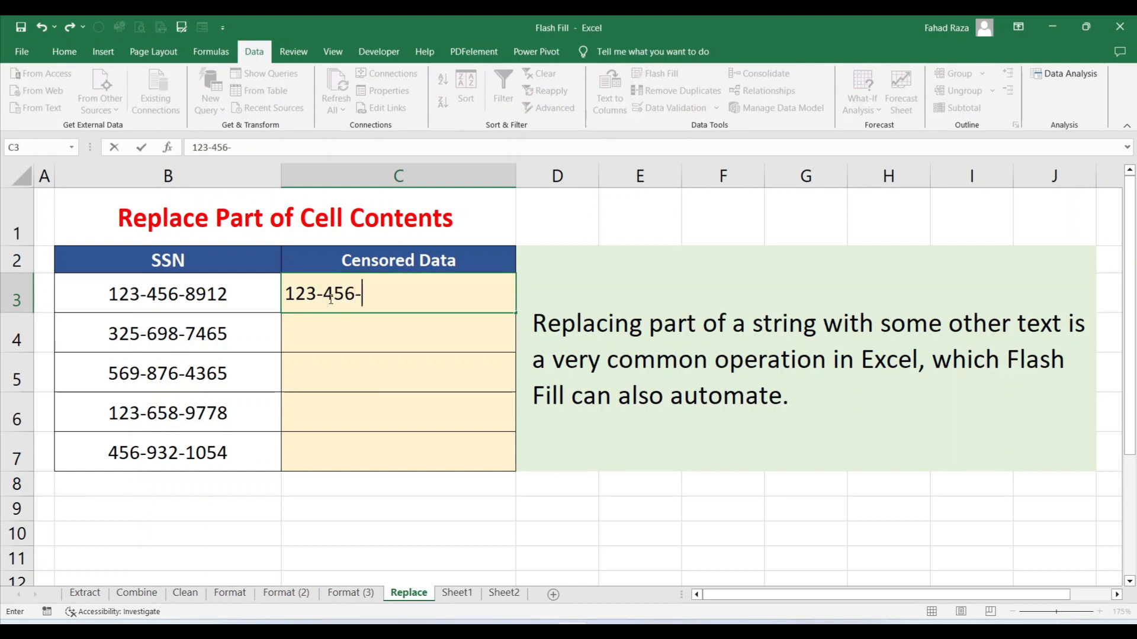
pyautogui.write('-XXXX')
pyautogui.press('Return')
pyautogui.hotkey('ctrl', 'e')
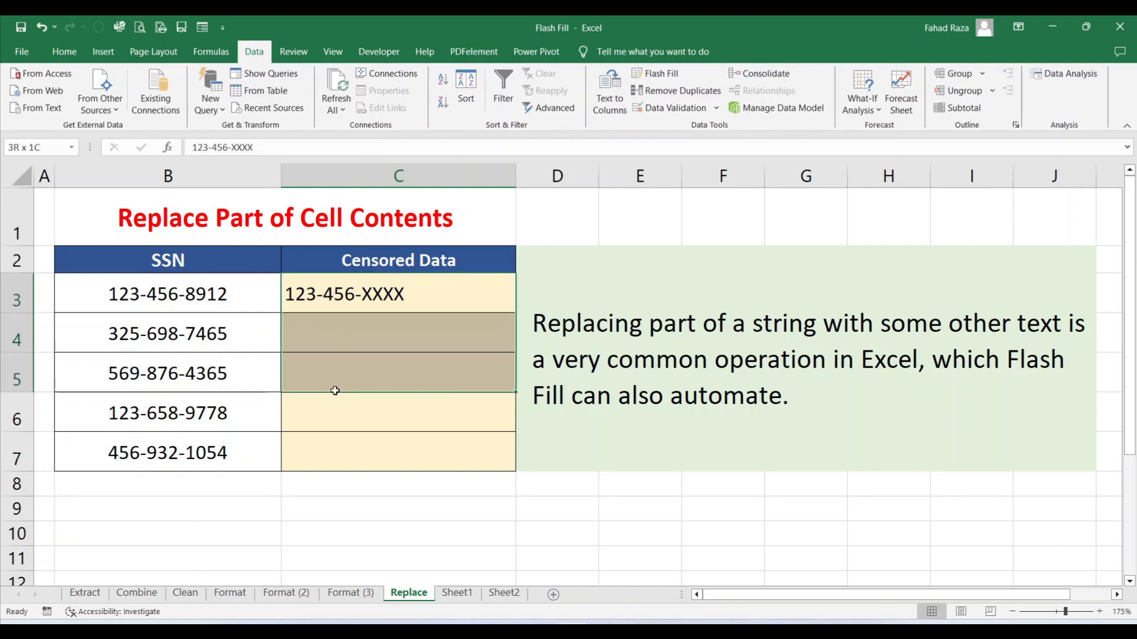